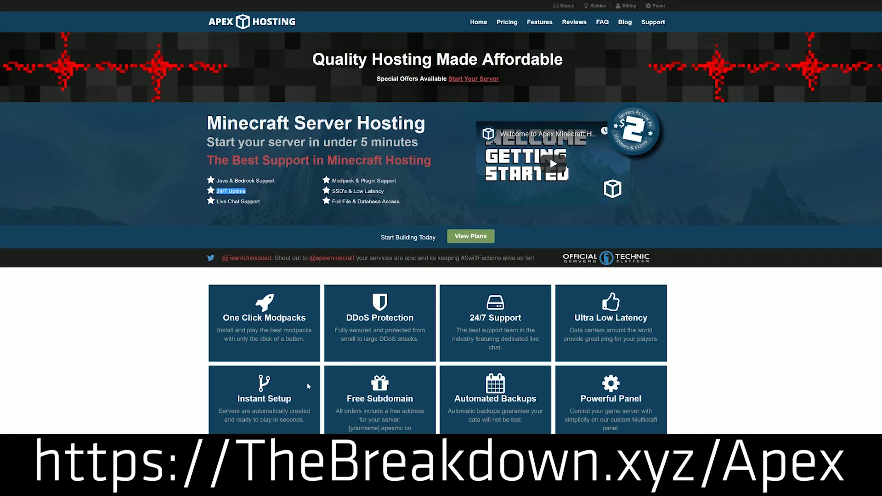
# - Review the Apex Hosting home page's sections on support, one-click modpacks, server locations, hardware and supported Minecraft versions
pyautogui.moveTo(523, 317); pyautogui.dragTo(468, 319)
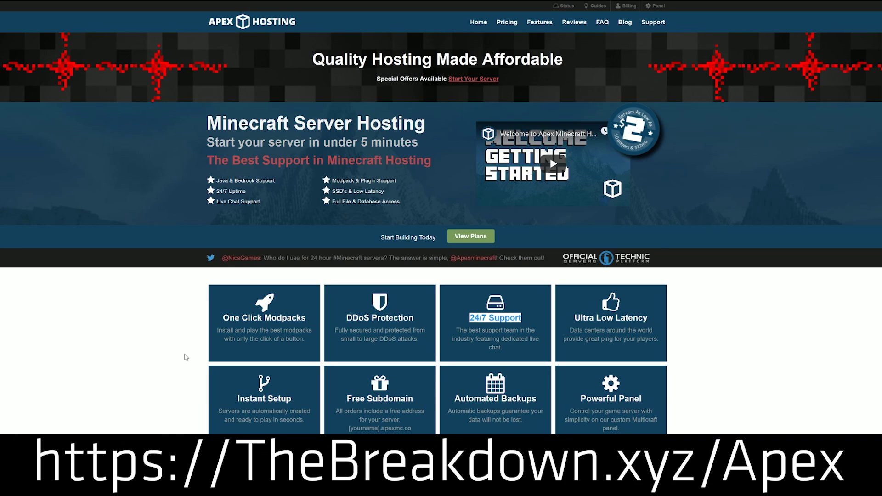
pyautogui.moveTo(223, 318); pyautogui.dragTo(306, 318)
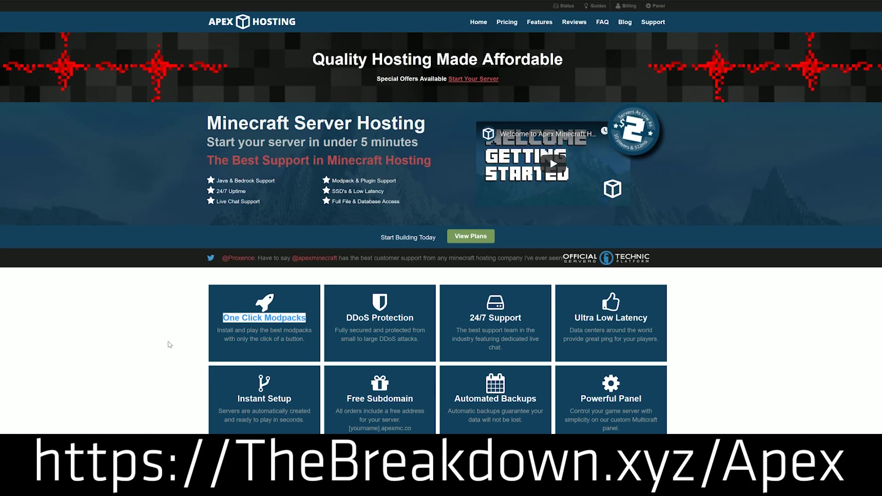
pyautogui.scroll(-3, 171, 344)
pyautogui.scroll(-7, 171, 344)
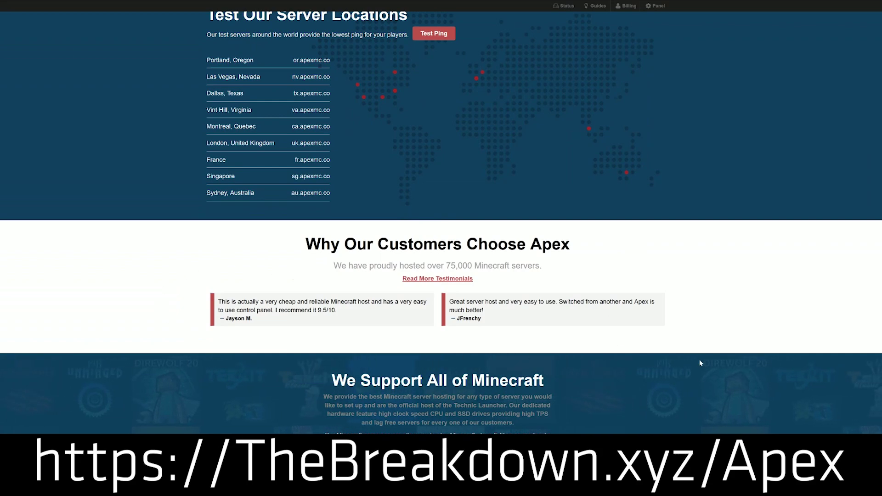
pyautogui.scroll(-1, 661, 394)
pyautogui.scroll(-4, 660, 393)
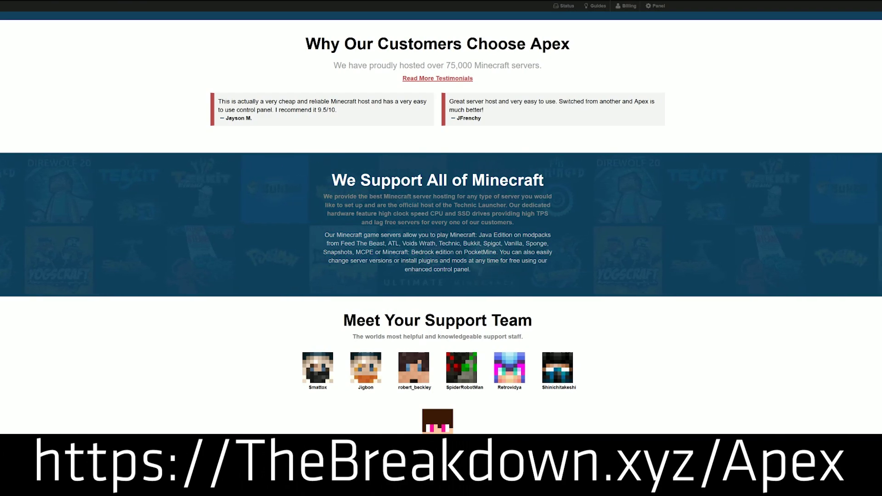
pyautogui.moveTo(356, 214); pyautogui.dragTo(490, 214)
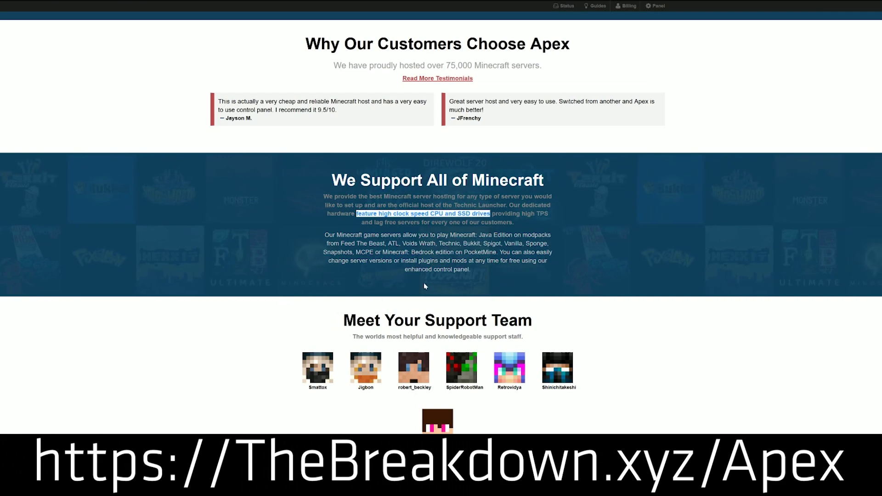
pyautogui.moveTo(359, 244); pyautogui.dragTo(384, 244)
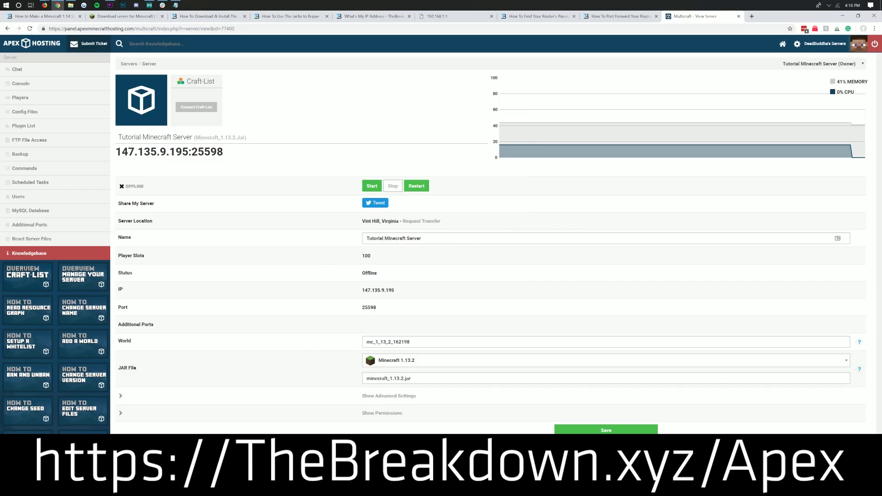
# - Change the Tutorial Minecraft Server's JAR file to Minecraft 1.14 and confirm the version change
pyautogui.click(397, 362)
pyautogui.scroll(2, 411, 275)
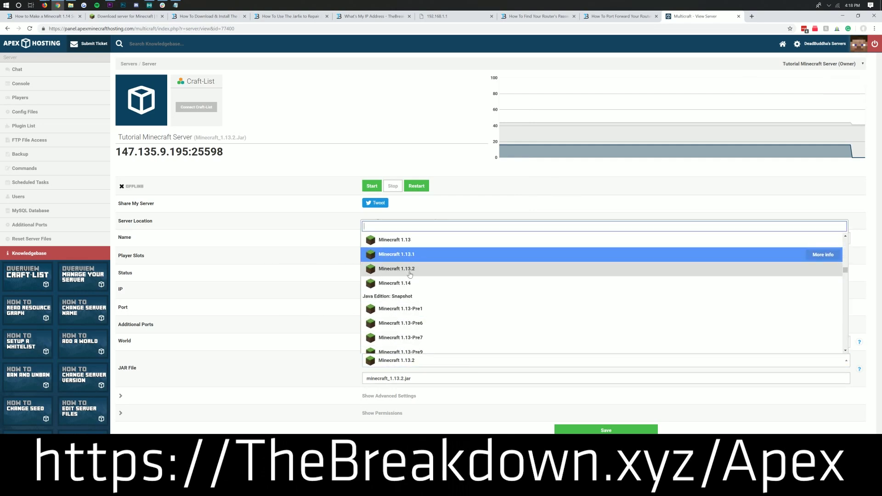
pyautogui.click(445, 288)
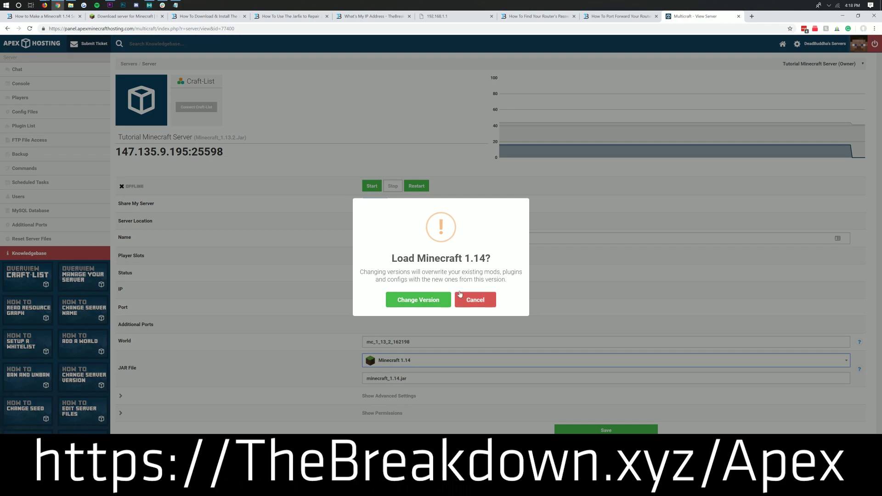
pyautogui.moveTo(388, 260); pyautogui.dragTo(486, 260)
pyautogui.click(418, 299)
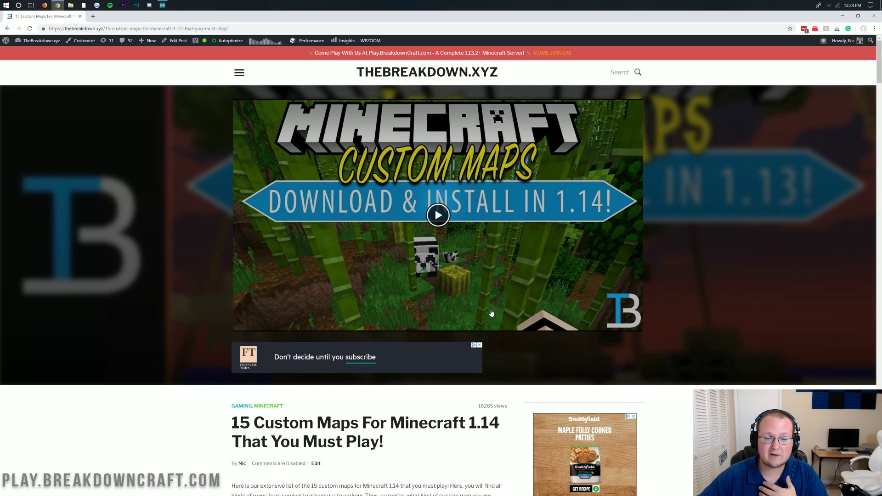
# - Browse the article listing 15 custom maps for Minecraft 1.14, comparing the first several maps
pyautogui.scroll(-9, 491, 314)
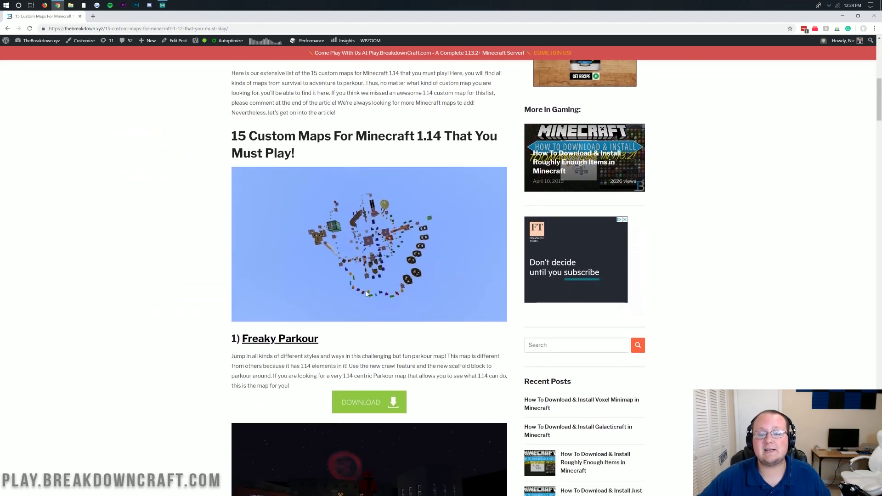
pyautogui.scroll(-8, 367, 294)
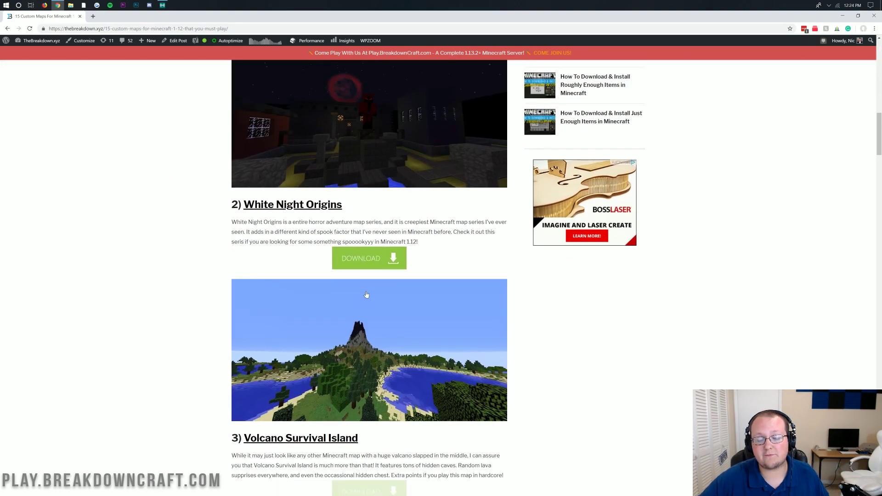
pyautogui.scroll(-13, 366, 294)
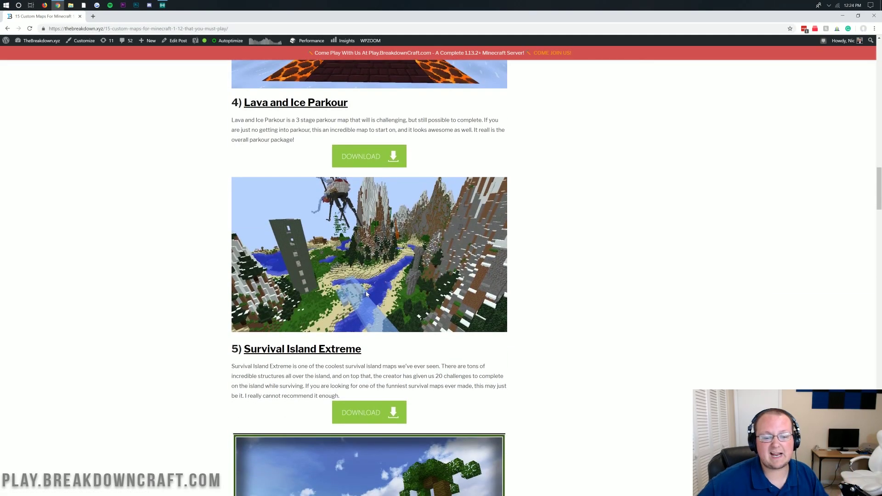
pyautogui.scroll(-4, 366, 294)
pyautogui.scroll(15, 366, 292)
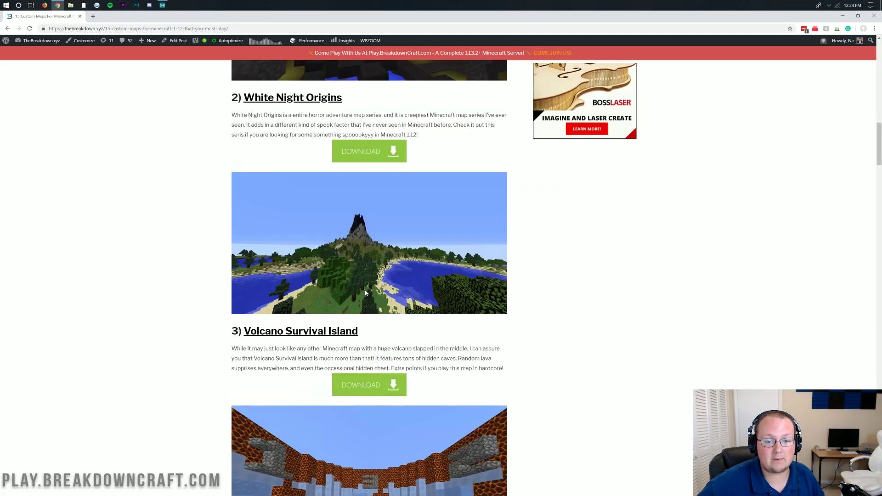
pyautogui.scroll(5, 366, 292)
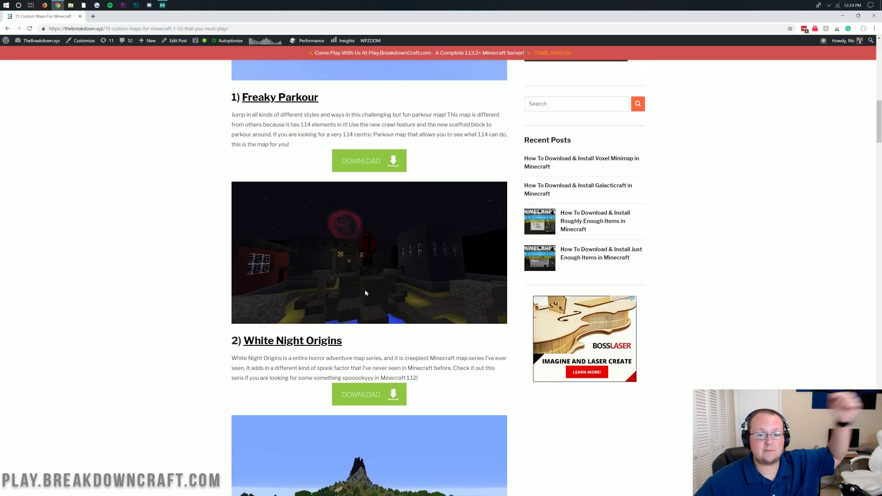
pyautogui.scroll(5, 366, 292)
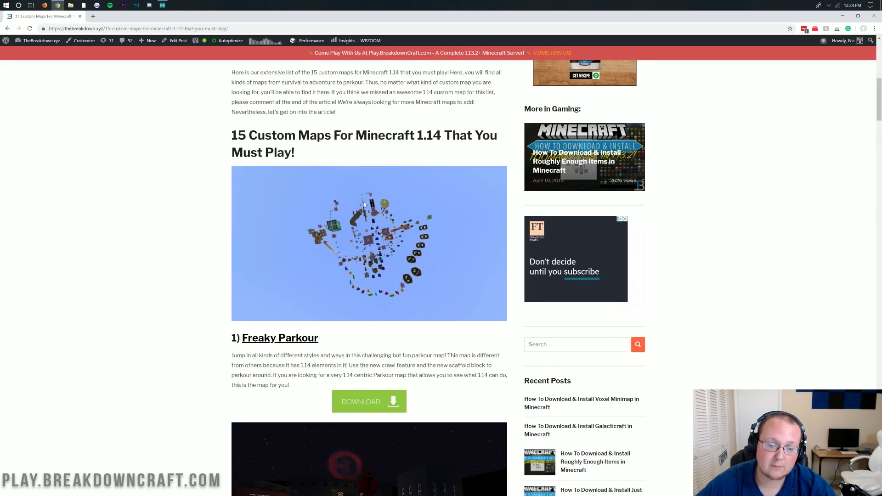
# - Open the Freaky Parkour map's download page from the article and download the map
pyautogui.scroll(-1, 366, 253)
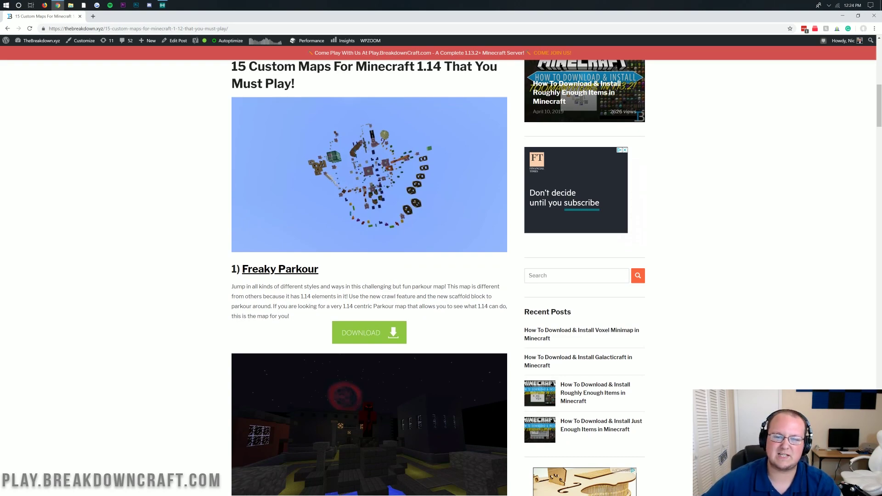
pyautogui.click(374, 332)
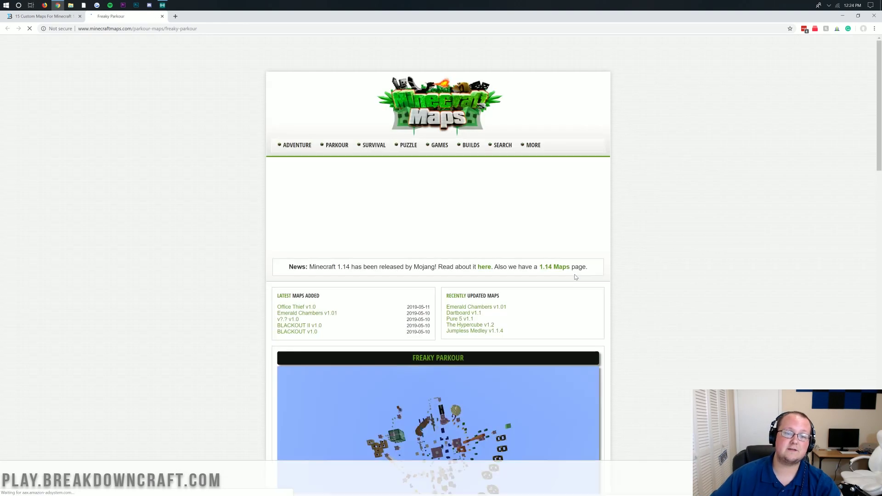
pyautogui.scroll(-6, 575, 271)
pyautogui.scroll(-1, 561, 267)
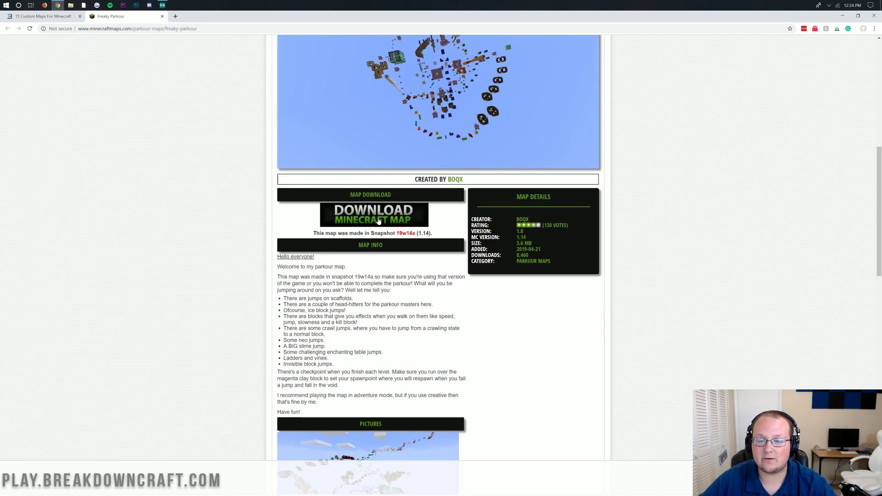
pyautogui.click(386, 215)
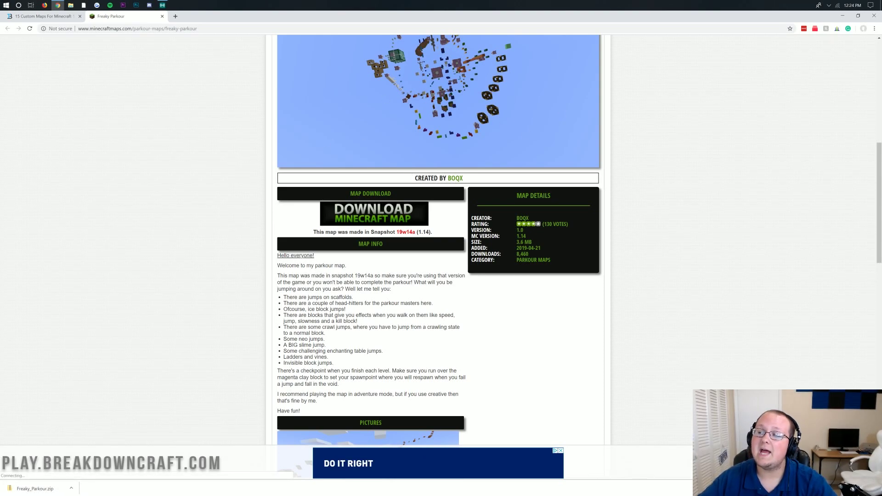
# - Place the downloaded Freaky_Parkour zip in open space on the desktop and extract it into a Freaky_Parkour folder there
pyautogui.click(842, 16)
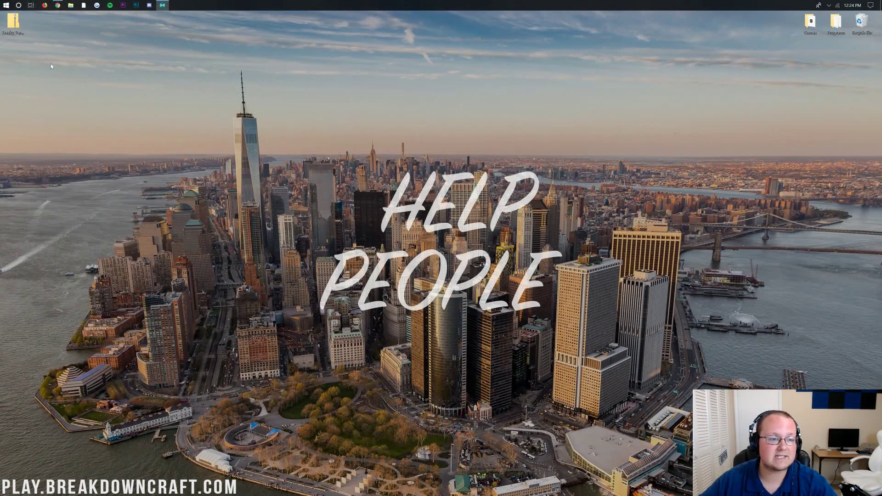
pyautogui.moveTo(13, 21); pyautogui.dragTo(296, 91)
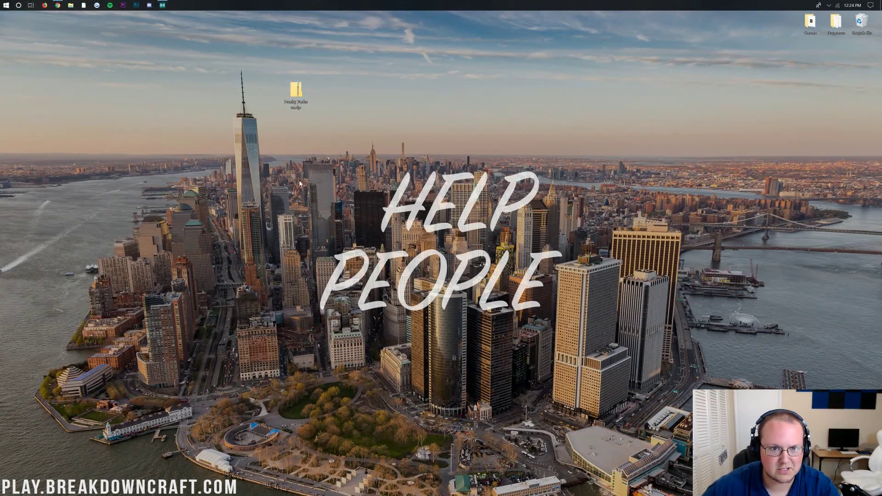
pyautogui.rightClick(295, 95)
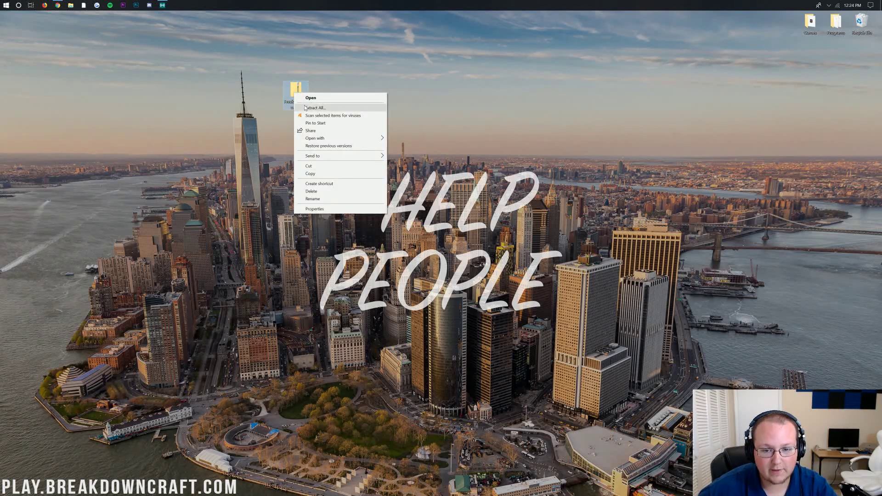
pyautogui.click(305, 108)
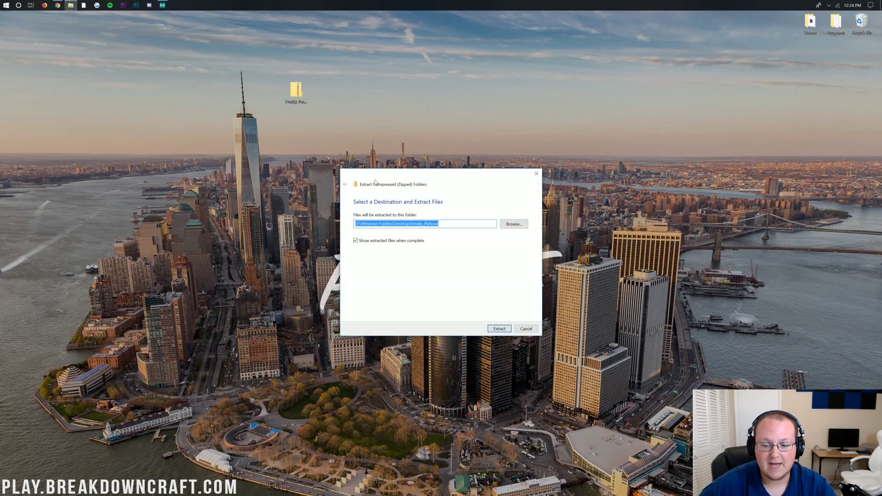
pyautogui.click(500, 328)
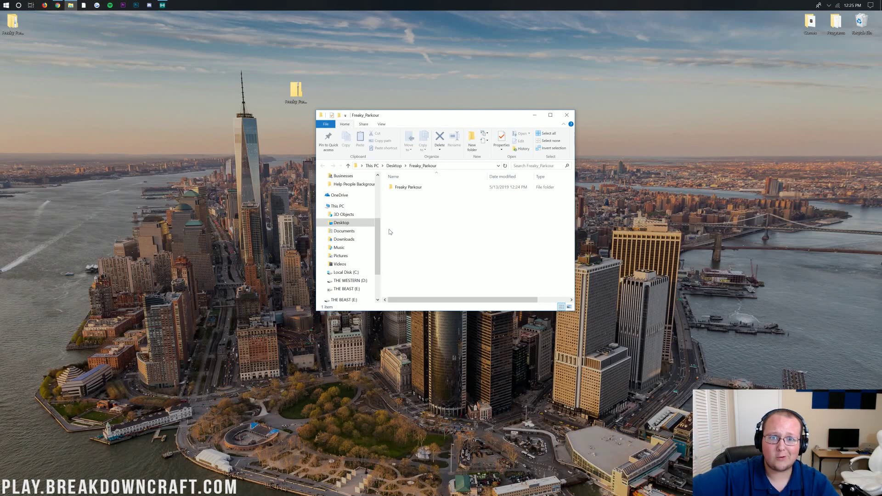
# - Delete the Freaky_Parkour zip from the desktop and move the extracted Freaky_Parkour folder into open desktop space
pyautogui.rightClick(293, 90)
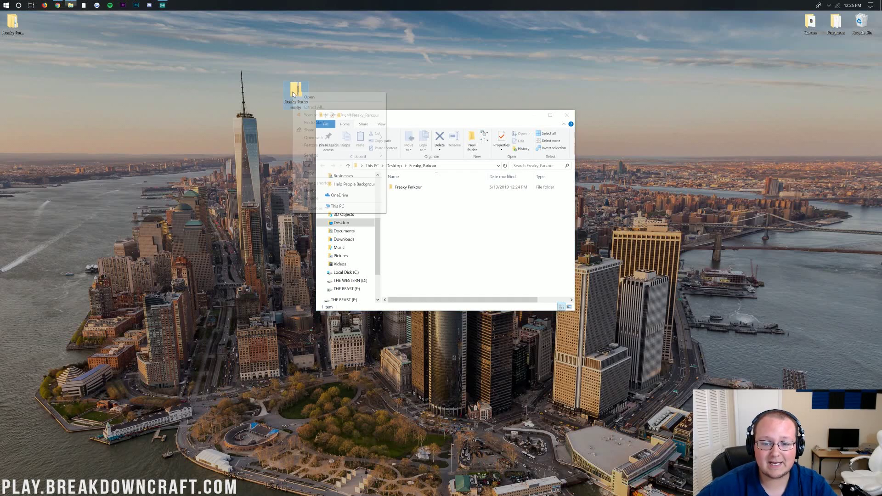
pyautogui.click(535, 116)
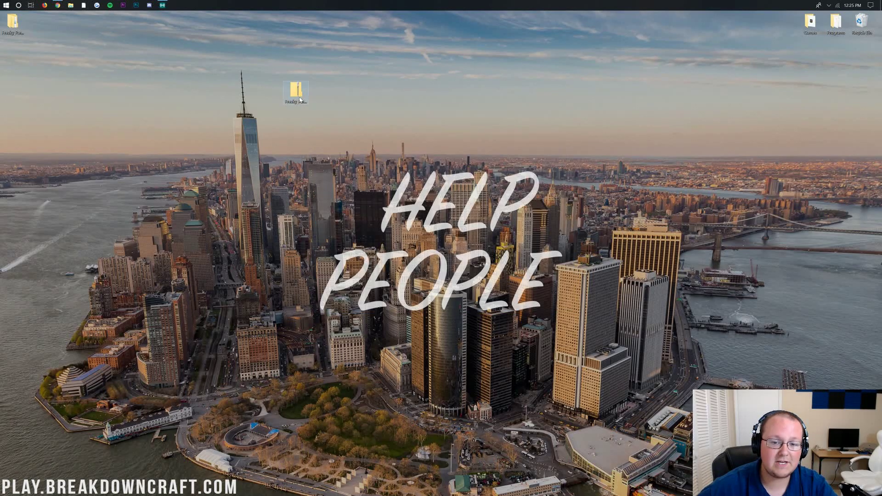
pyautogui.rightClick(293, 91)
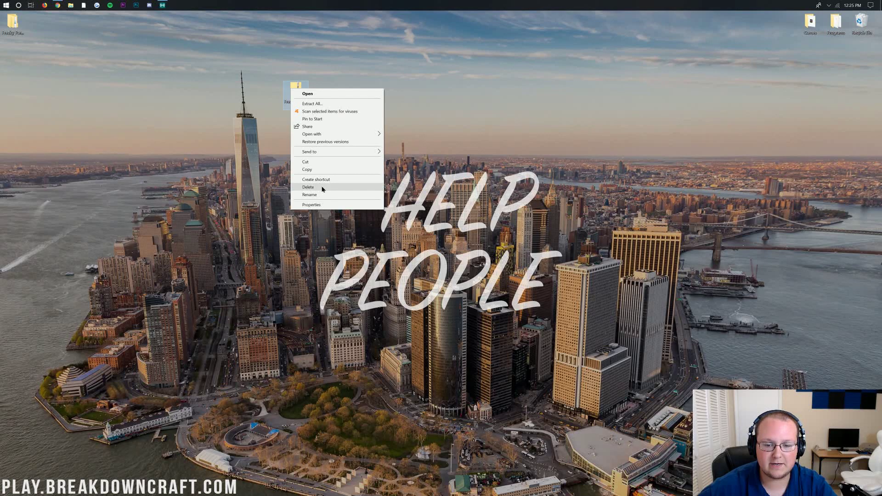
pyautogui.click(322, 186)
pyautogui.press('Return')
pyautogui.moveTo(14, 26); pyautogui.dragTo(302, 181)
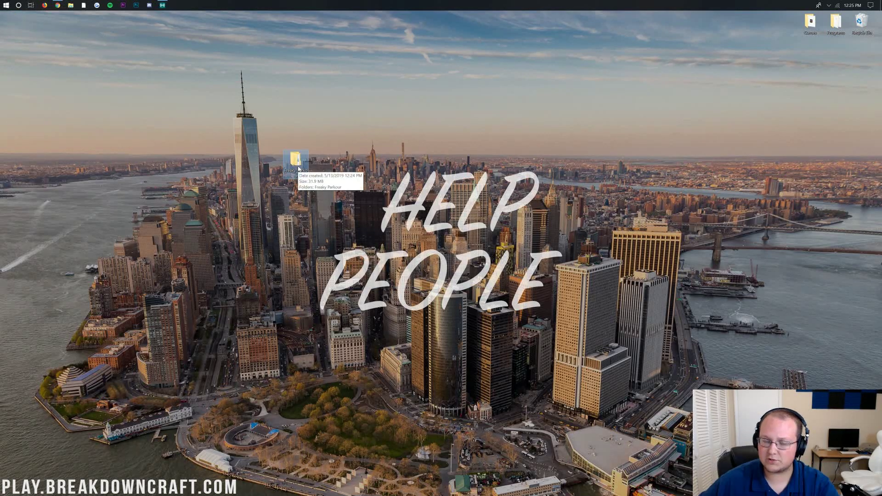
# - Open the extracted Freaky_Parkour folder and examine the world files in its inner Freaky Parkour folder
pyautogui.doubleClick(297, 162)
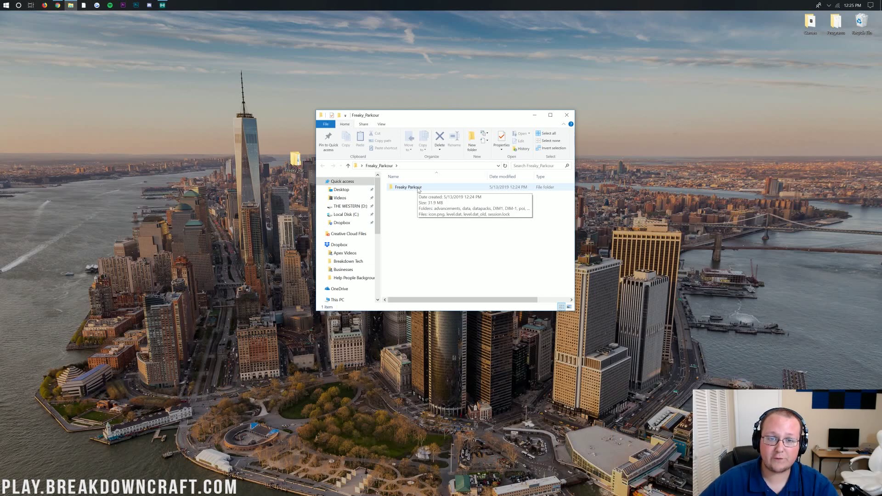
pyautogui.doubleClick(418, 188)
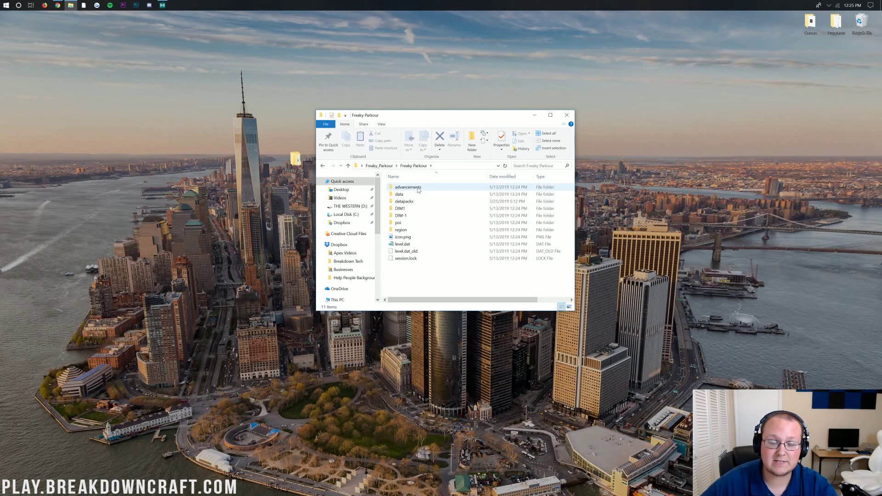
pyautogui.click(409, 195)
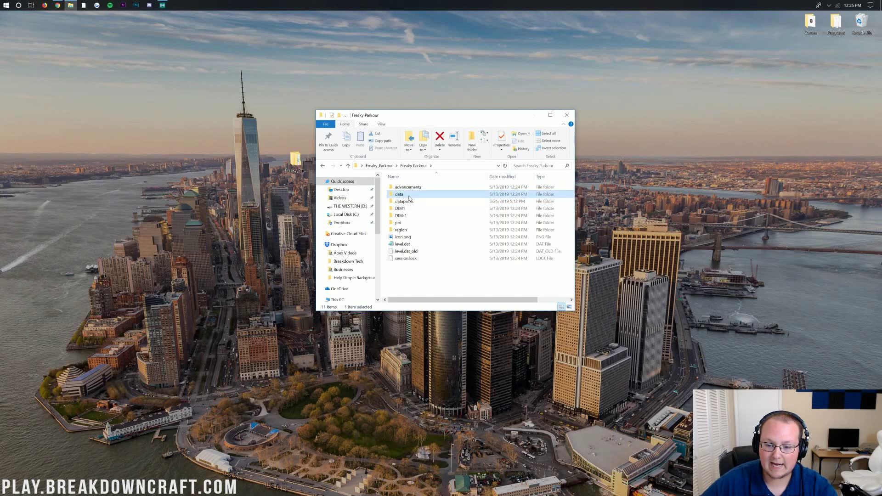
pyautogui.press('Down')
pyautogui.press('Down')
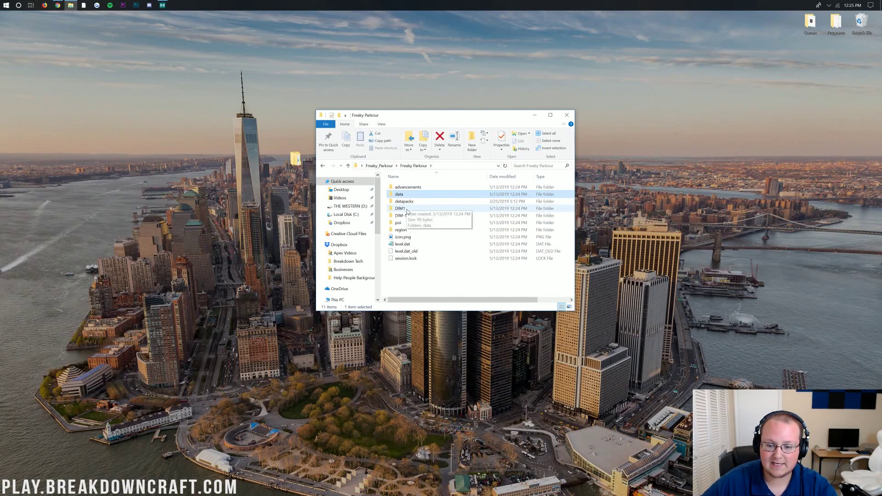
pyautogui.press('Down')
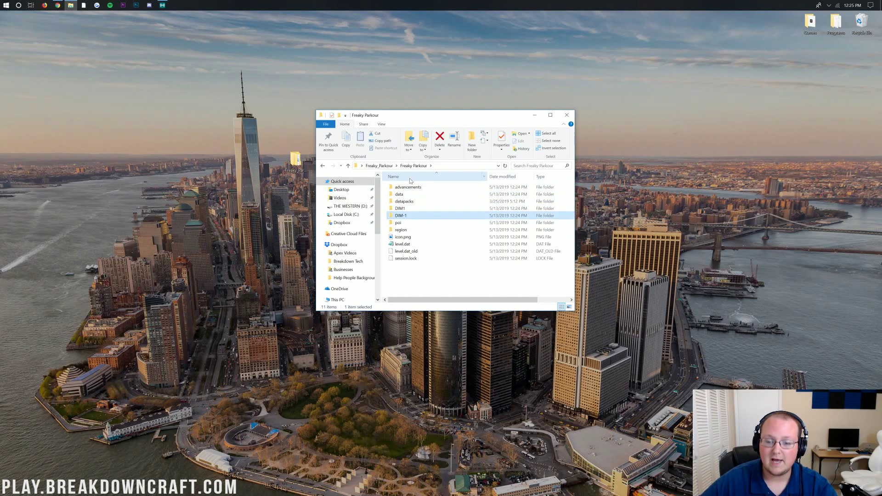
# - Return to the outer Freaky_Parkour folder and move the inner Freaky Parkour world folder onto the desktop
pyautogui.click(323, 166)
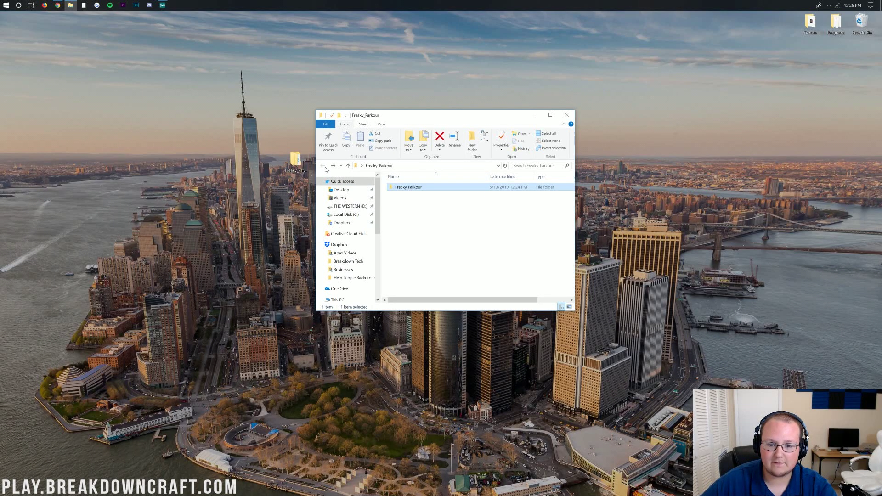
pyautogui.moveTo(400, 189); pyautogui.dragTo(219, 198)
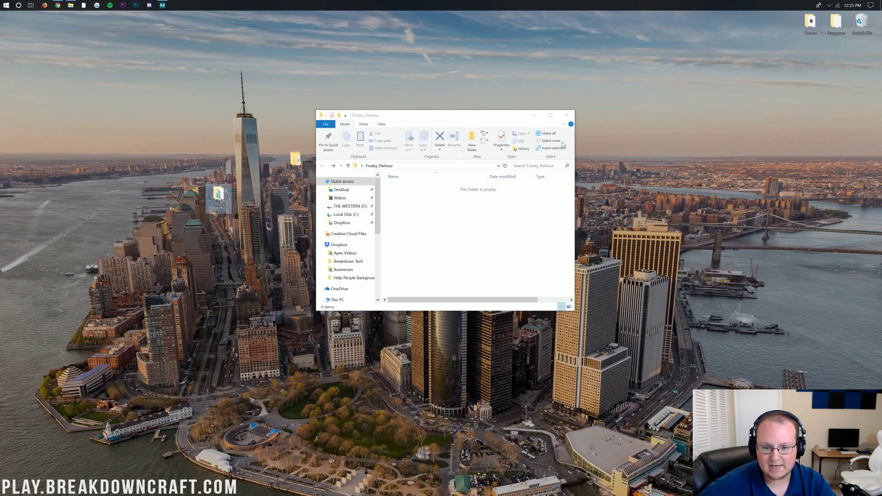
# - Close the emptied Freaky_Parkour folder window and delete that folder from the desktop
pyautogui.click(567, 115)
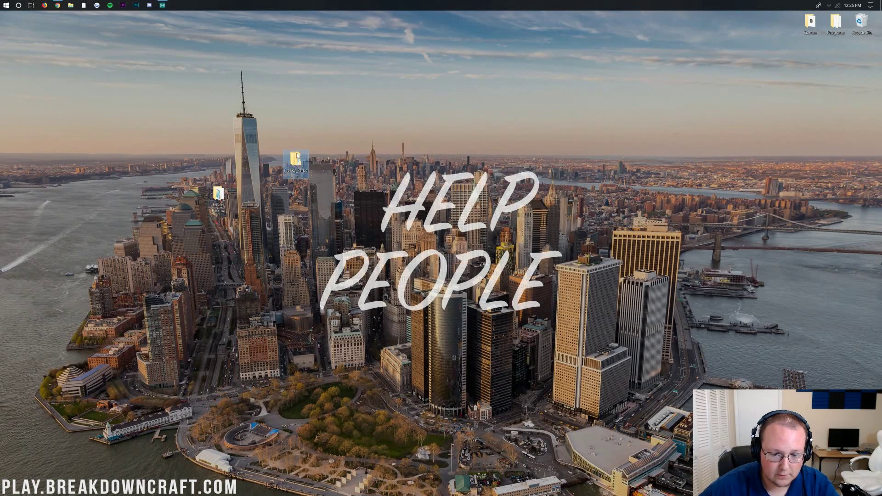
pyautogui.rightClick(296, 157)
pyautogui.click(325, 274)
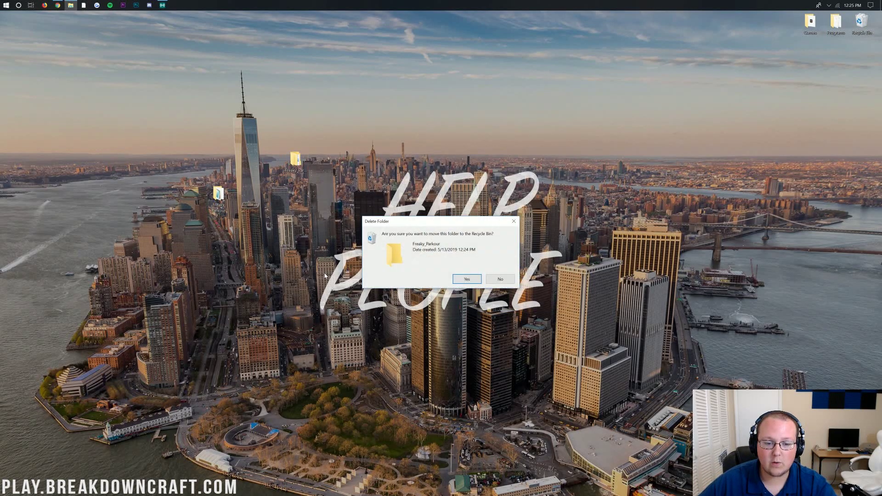
pyautogui.press('Return')
# - Check the world files inside the desktop's Freaky Parkour folder, close its window, and select the folder
pyautogui.doubleClick(215, 203)
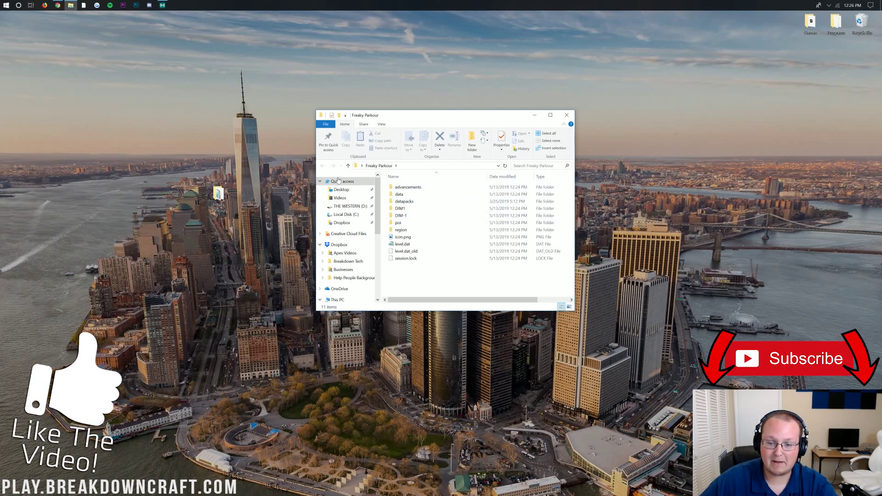
pyautogui.click(567, 115)
pyautogui.click(218, 197)
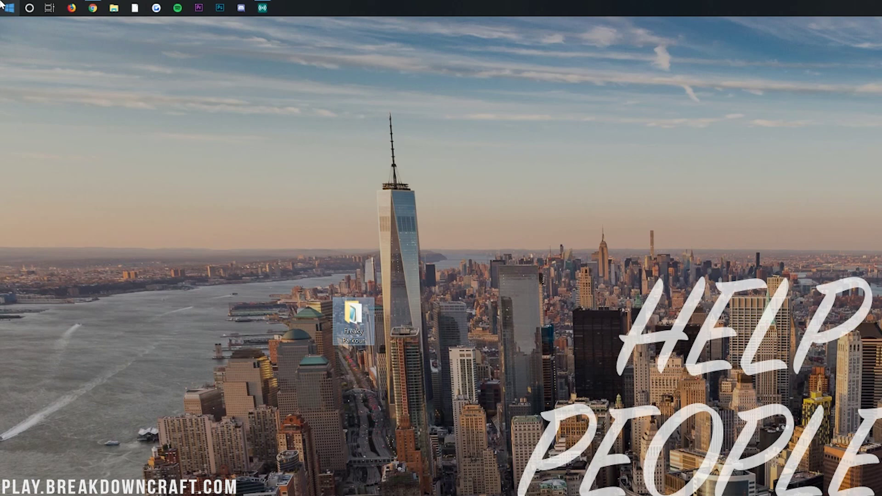
# - Open the Roaming application data folder by running %appdata% from the Run dialog
pyautogui.click(2, 5)
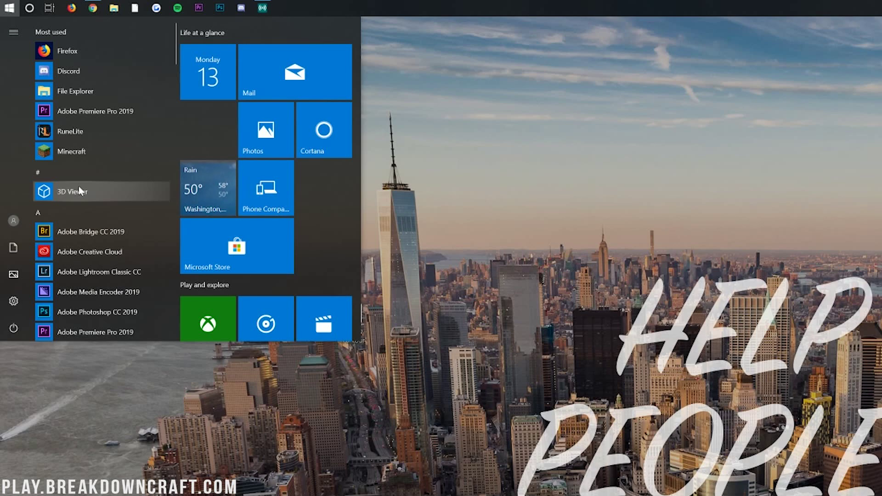
pyautogui.write('run')
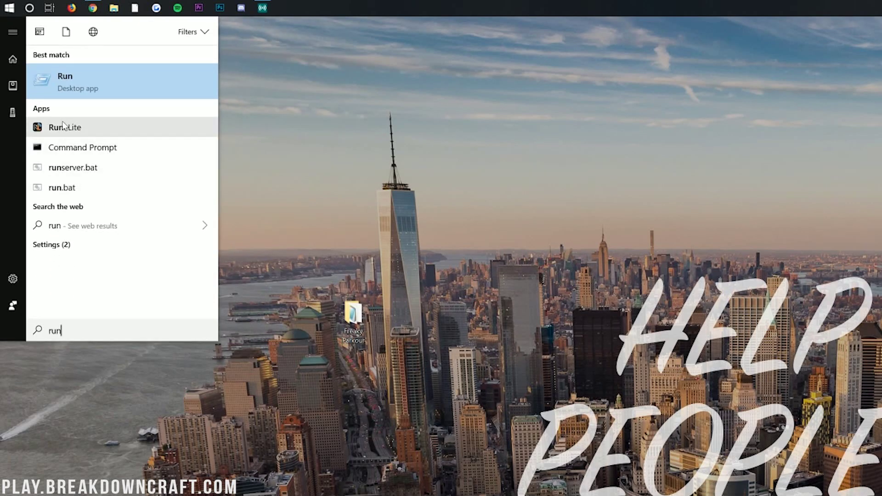
pyautogui.click(112, 95)
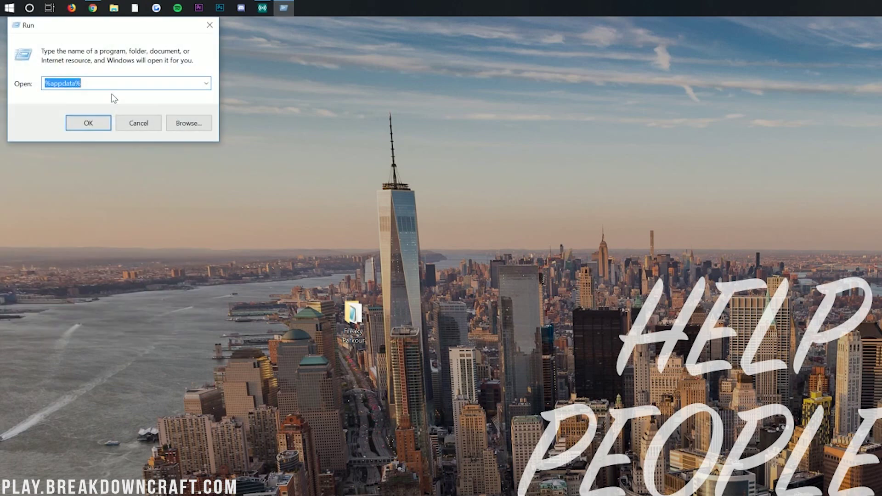
pyautogui.moveTo(105, 32); pyautogui.dragTo(119, 61)
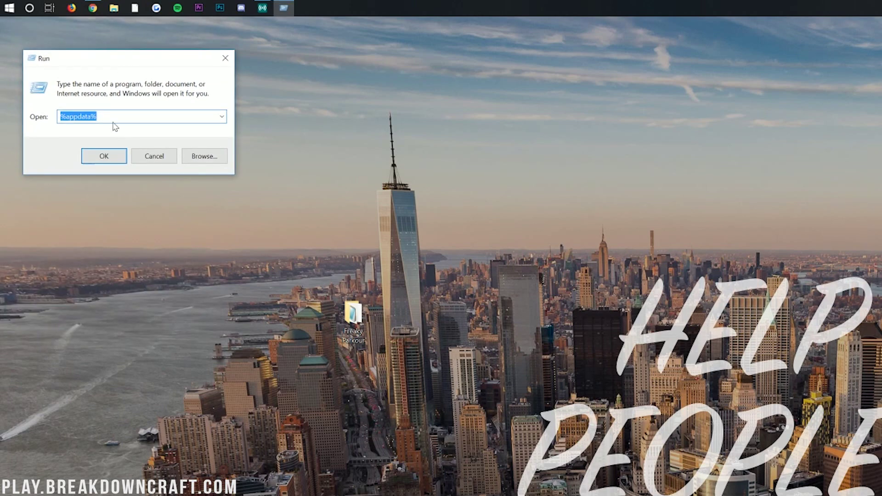
pyautogui.click(97, 117)
pyautogui.moveTo(98, 117); pyautogui.dragTo(66, 116)
pyautogui.write('%app')
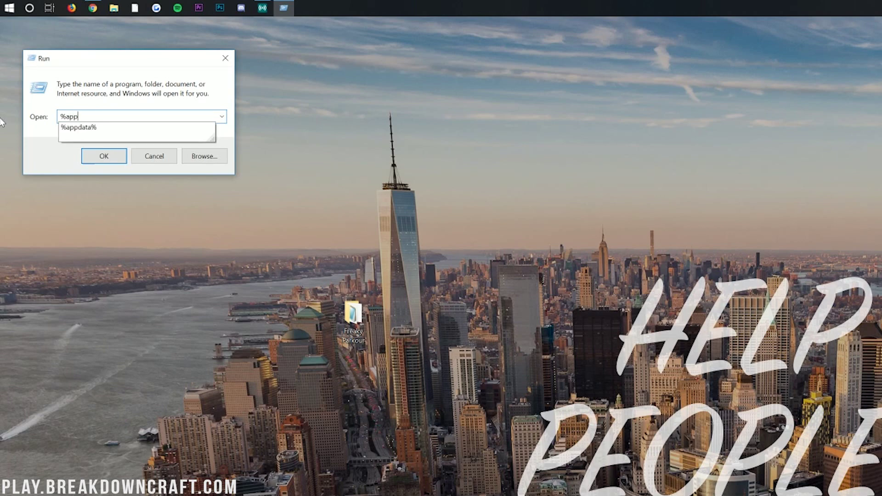
pyautogui.write('data%')
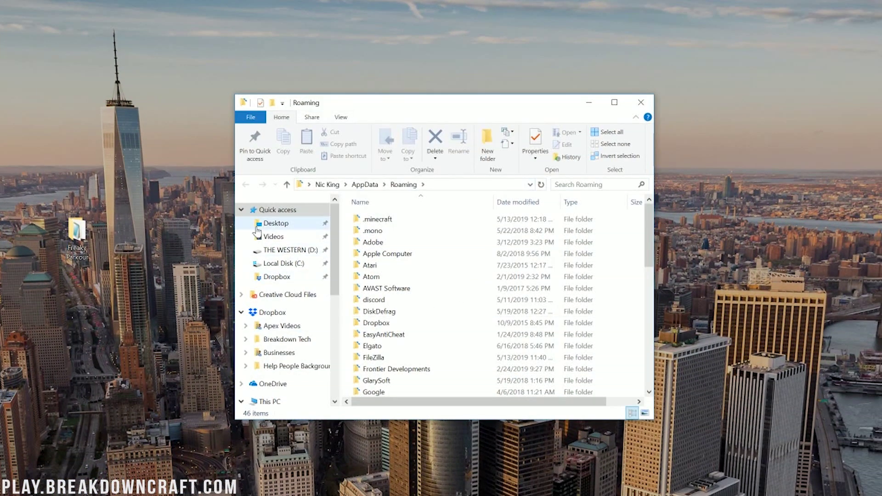
# - Open the saves folder inside .minecraft
pyautogui.doubleClick(390, 223)
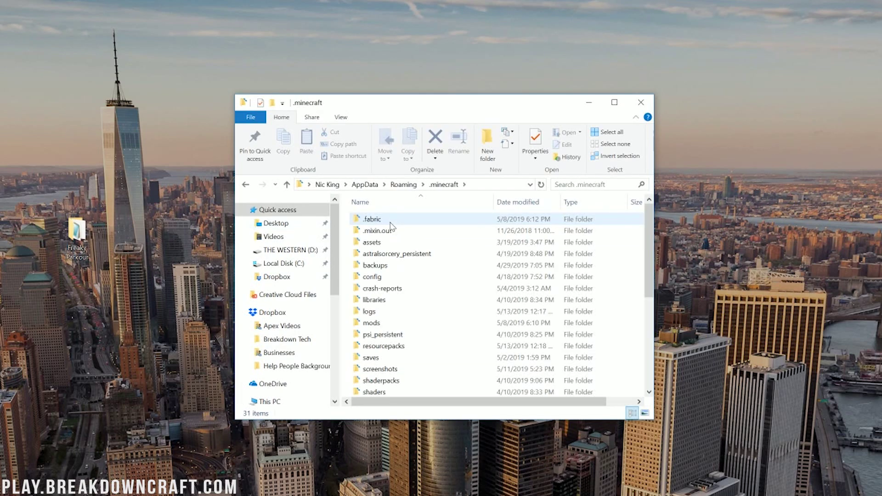
pyautogui.scroll(-3, 392, 227)
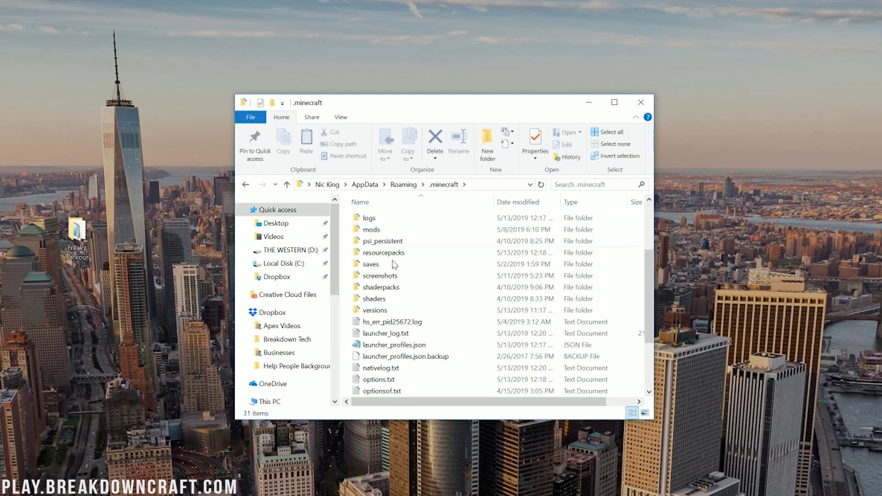
pyautogui.click(372, 266)
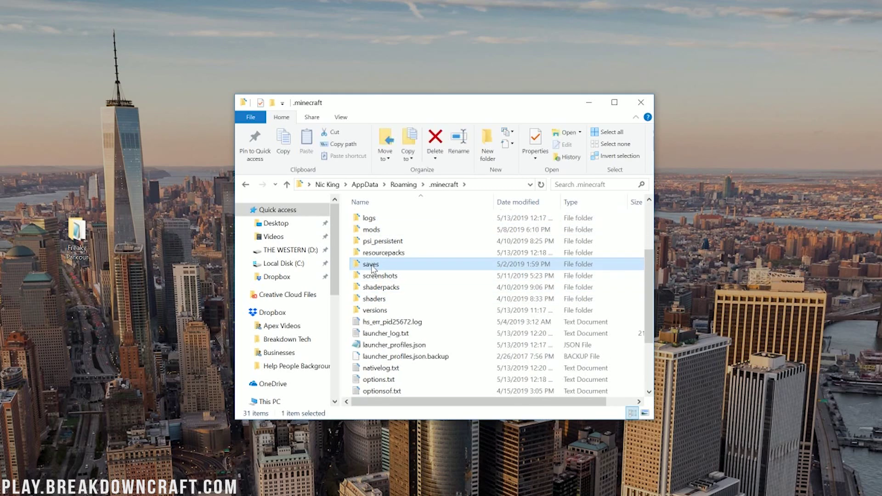
pyautogui.doubleClick(423, 268)
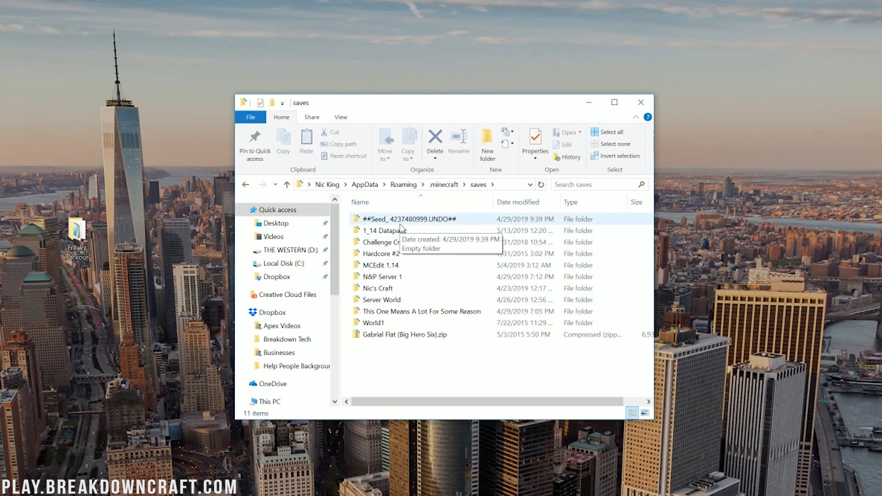
# - Copy the Freaky Parkour world folder from the desktop into saves and open the copy to check its files
pyautogui.moveTo(78, 235); pyautogui.dragTo(449, 374)
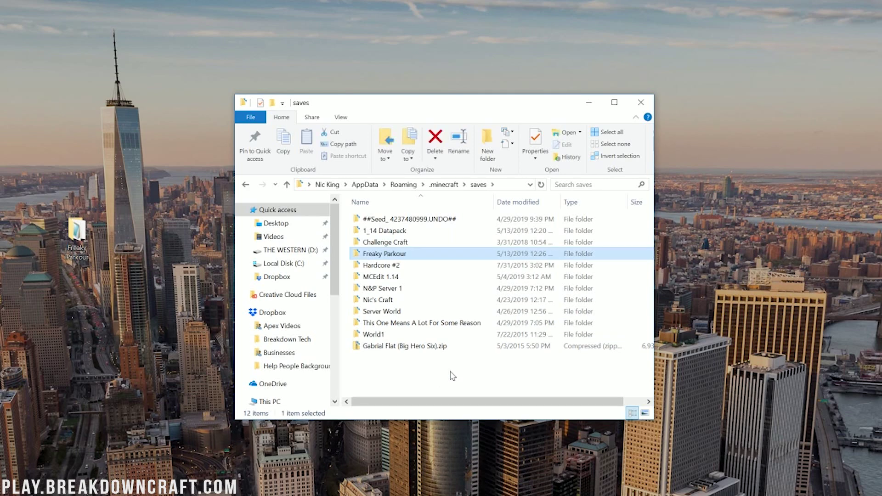
pyautogui.click(390, 256)
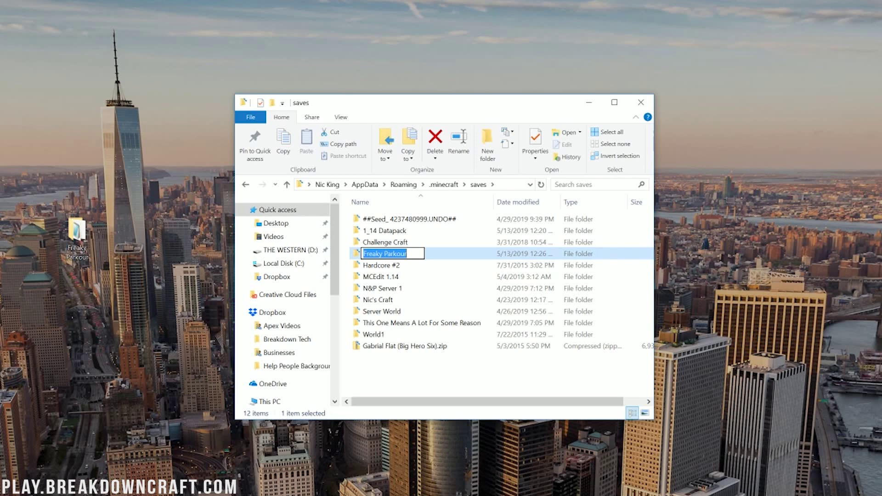
pyautogui.click(478, 251)
pyautogui.doubleClick(458, 255)
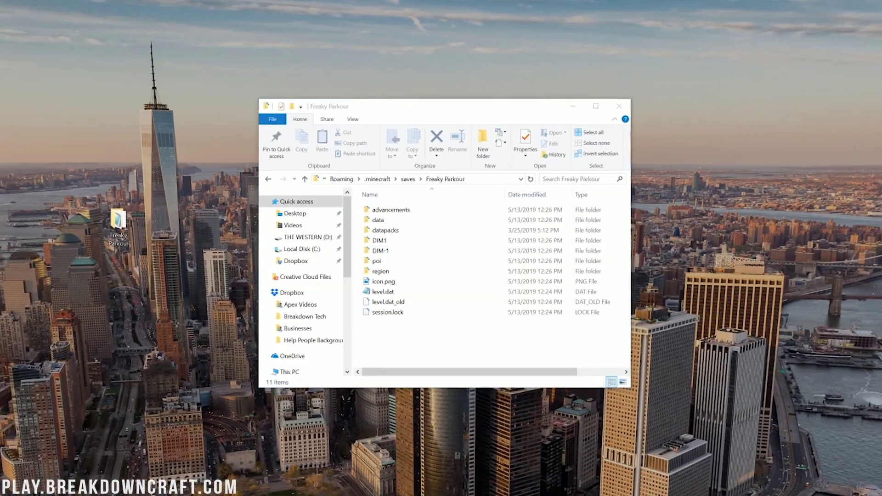
# - Open the Minecraft Launcher and start the game with the 1.14.1 profile
pyautogui.press('super')
pyautogui.write('minecraf')
pyautogui.press('Return')
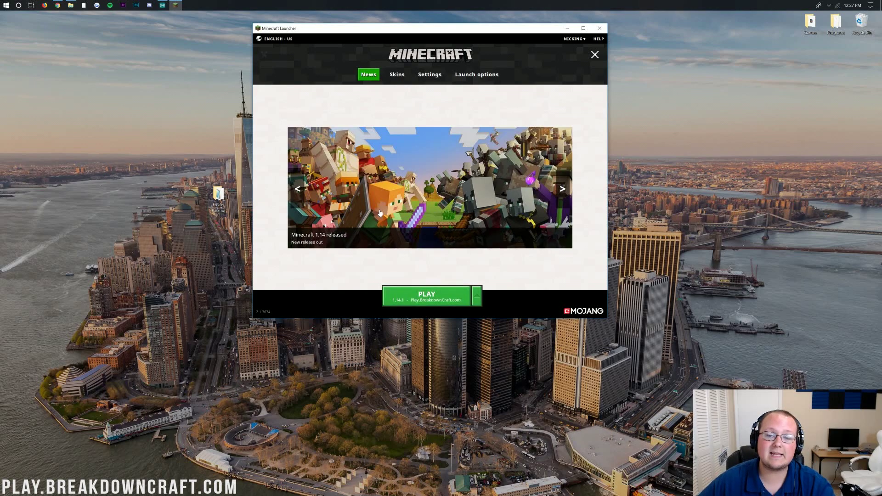
pyautogui.click(397, 305)
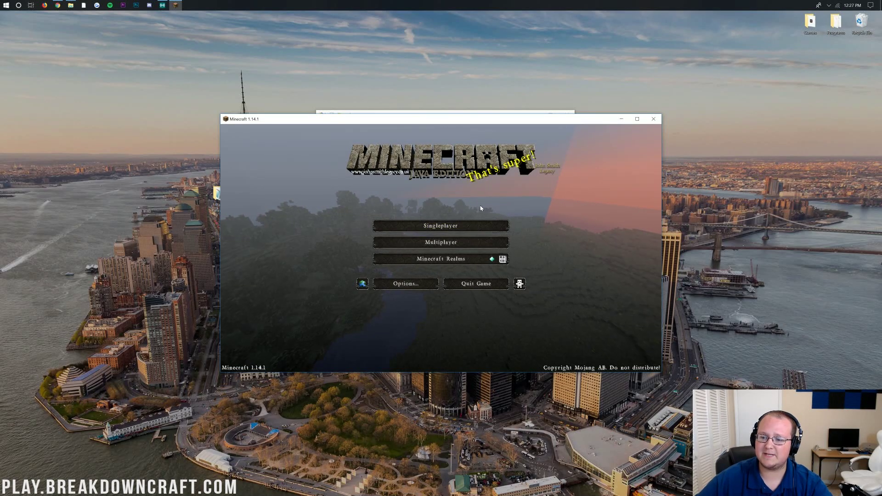
# - Load the Freaky Parkour world in singleplayer, choosing to continue without making a backup
pyautogui.click(417, 230)
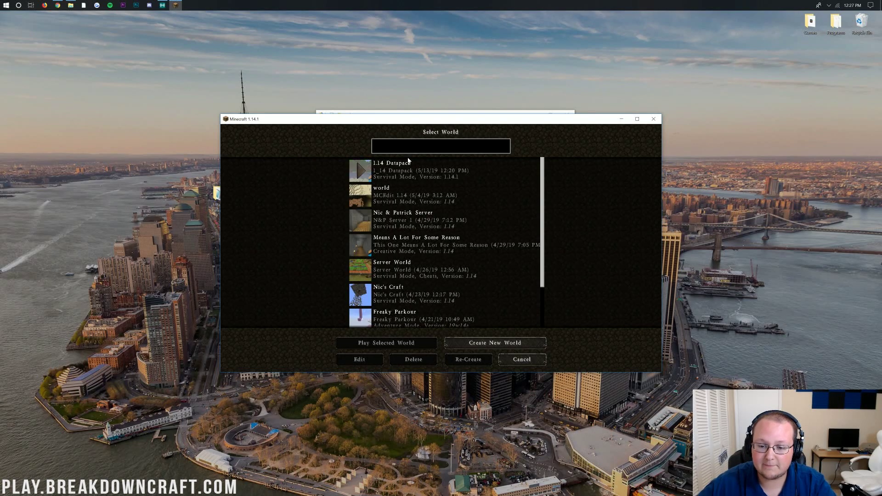
pyautogui.scroll(-3, 398, 307)
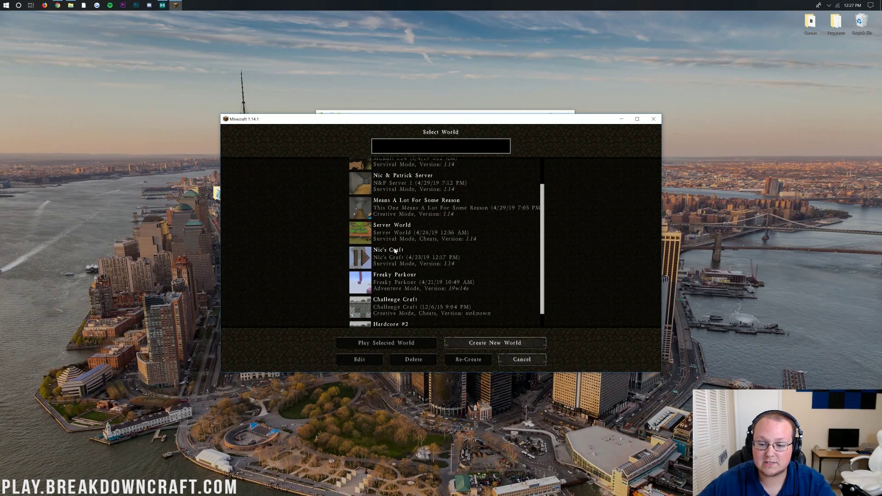
pyautogui.click(376, 262)
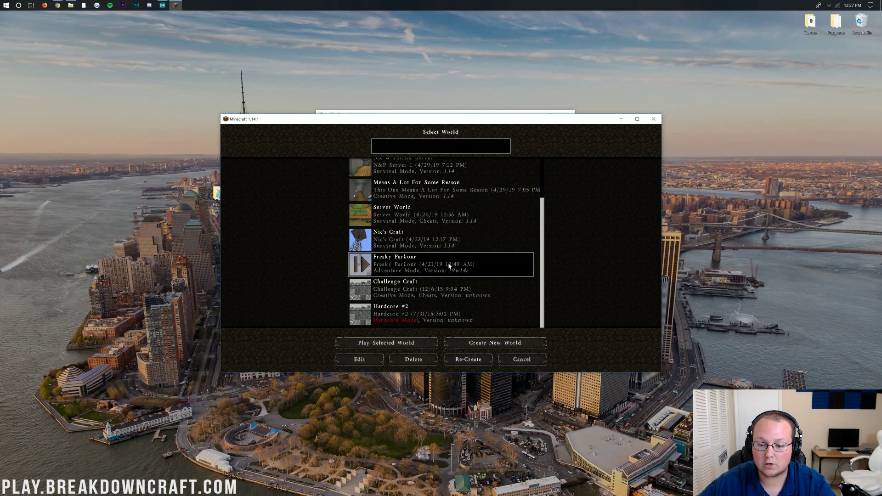
pyautogui.doubleClick(385, 265)
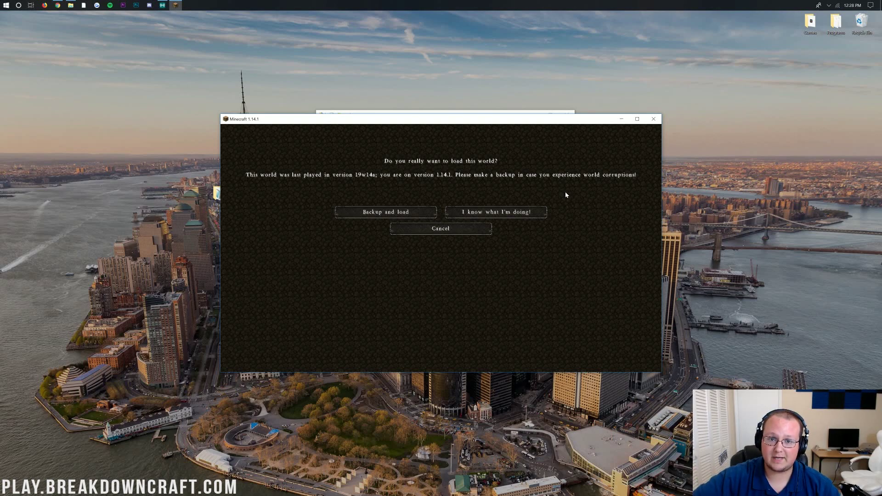
pyautogui.click(518, 210)
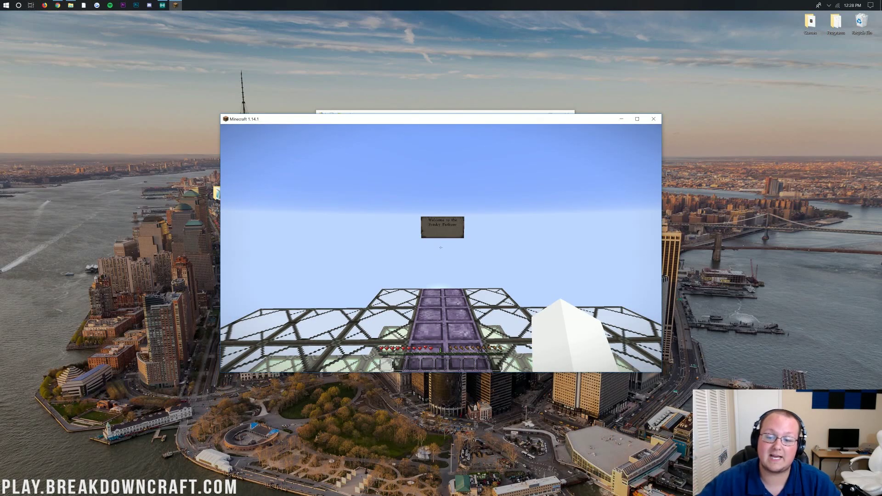
# - Walk across the spawn platform past the welcome sign and use the sign that starts the parkour
pyautogui.press('w')
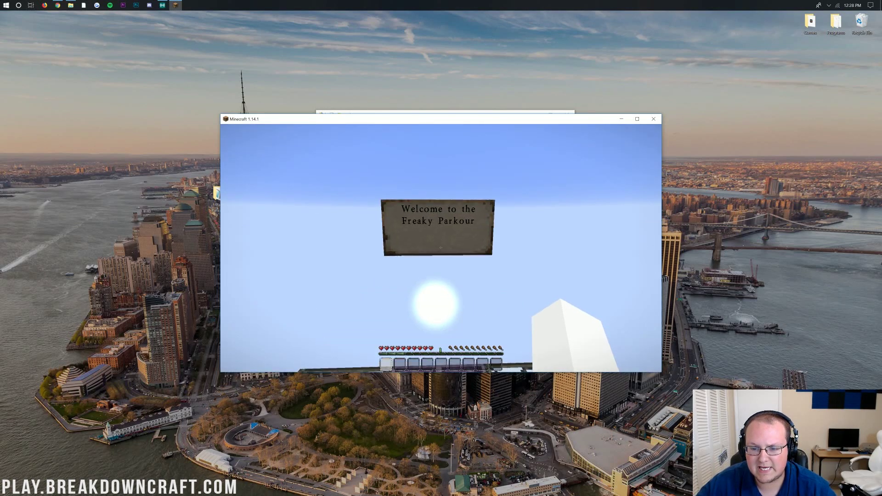
pyautogui.moveTo(441, 248)
pyautogui.press('w')
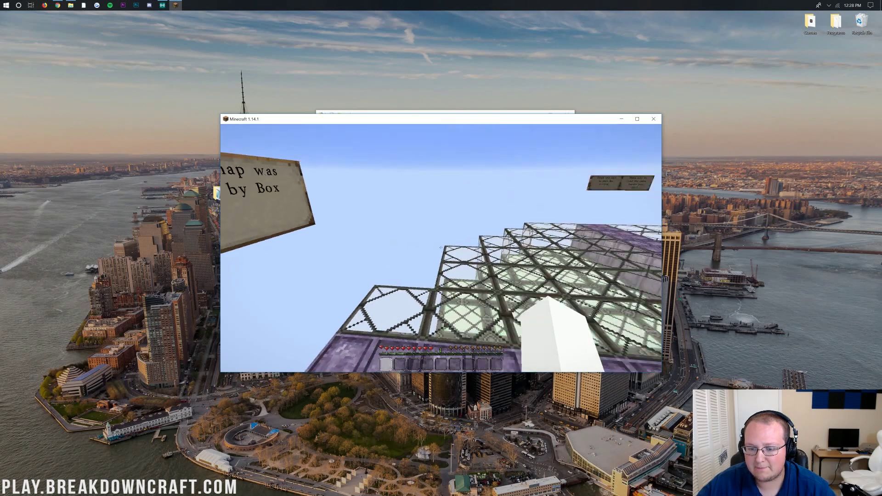
pyautogui.press('w')
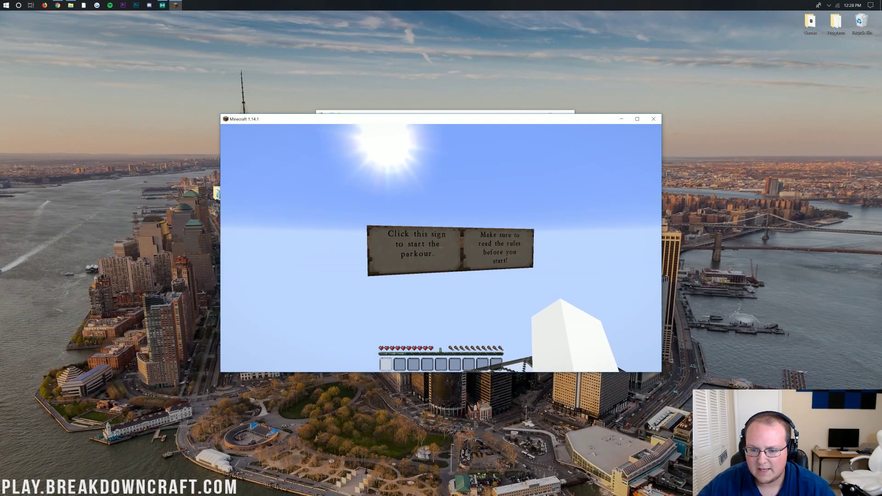
pyautogui.rightClick(441, 248)
# - Cross the spawn platform again past the map-maker sign and enter the parkour course by using its sign
pyautogui.moveTo(440, 248)
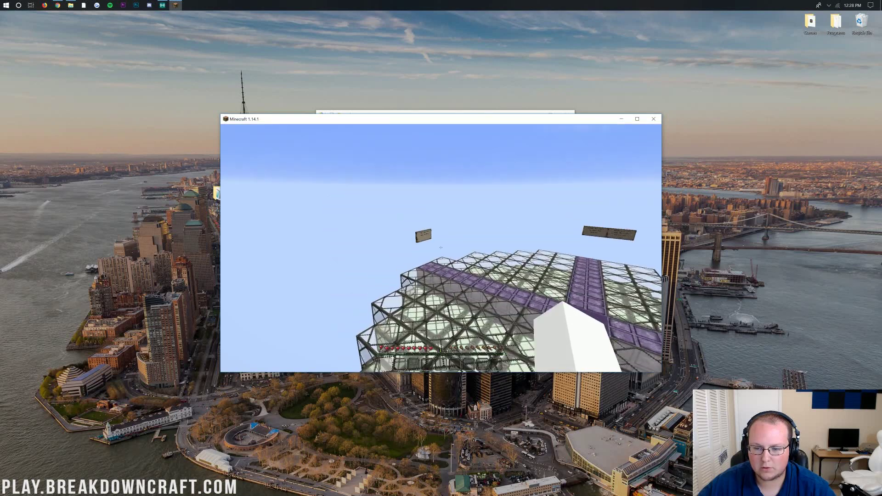
pyautogui.press('w')
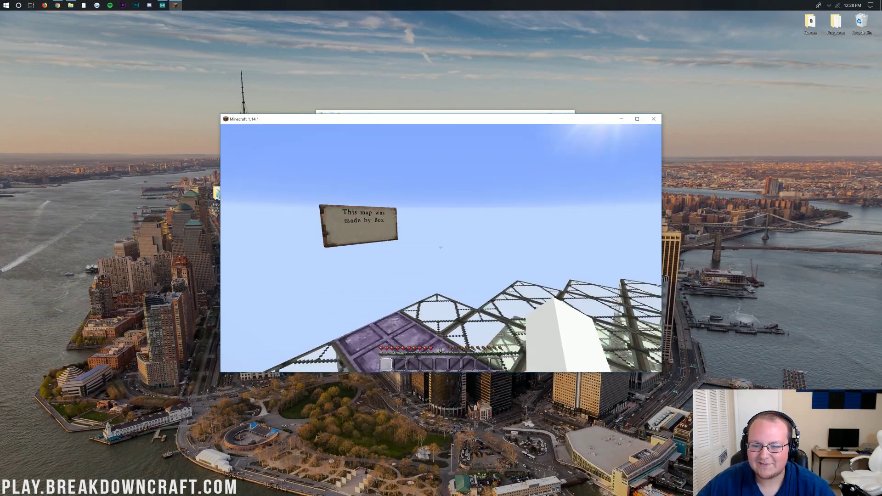
pyautogui.press('w')
pyautogui.rightClick(441, 247)
pyautogui.moveTo(441, 247)
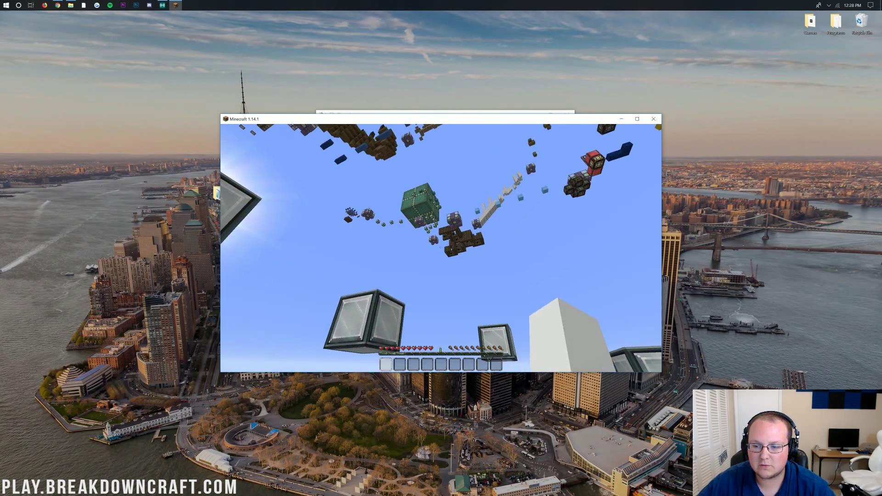